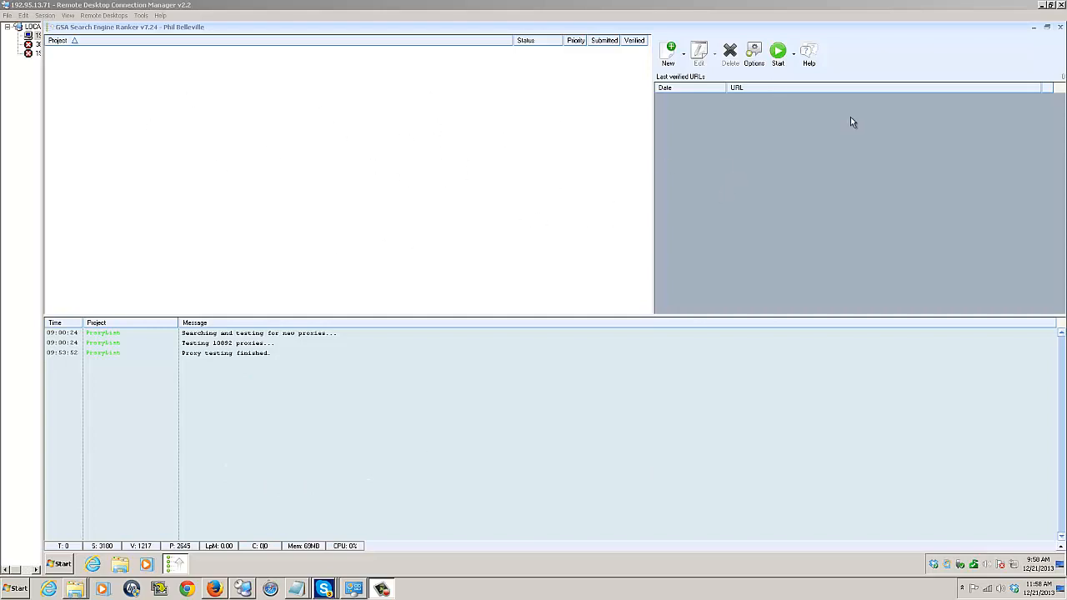
Step: Open the program settings and review the global site list options on the Advanced page
{"action": "left_click", "coordinate": [754, 54]}
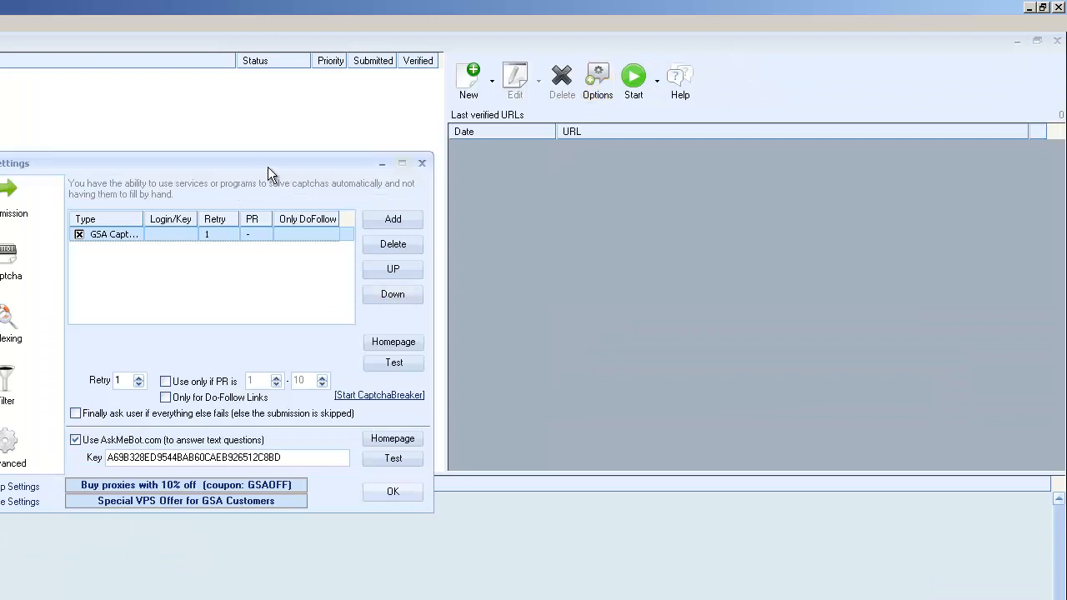
{"action": "left_click_drag", "start_coordinate": [271, 173], "coordinate": [417, 174]}
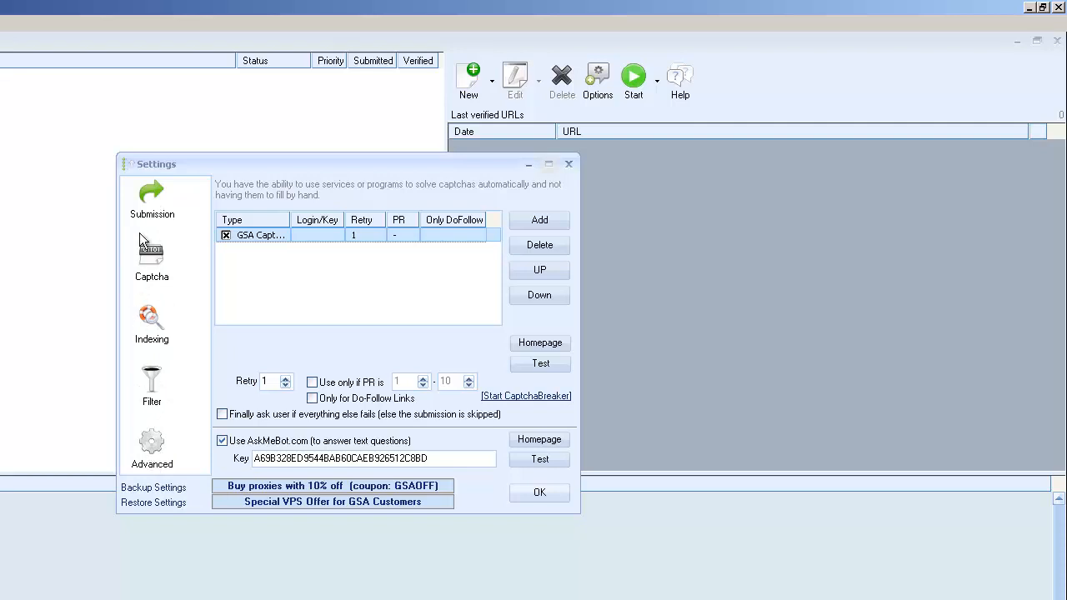
{"action": "left_click", "coordinate": [153, 457]}
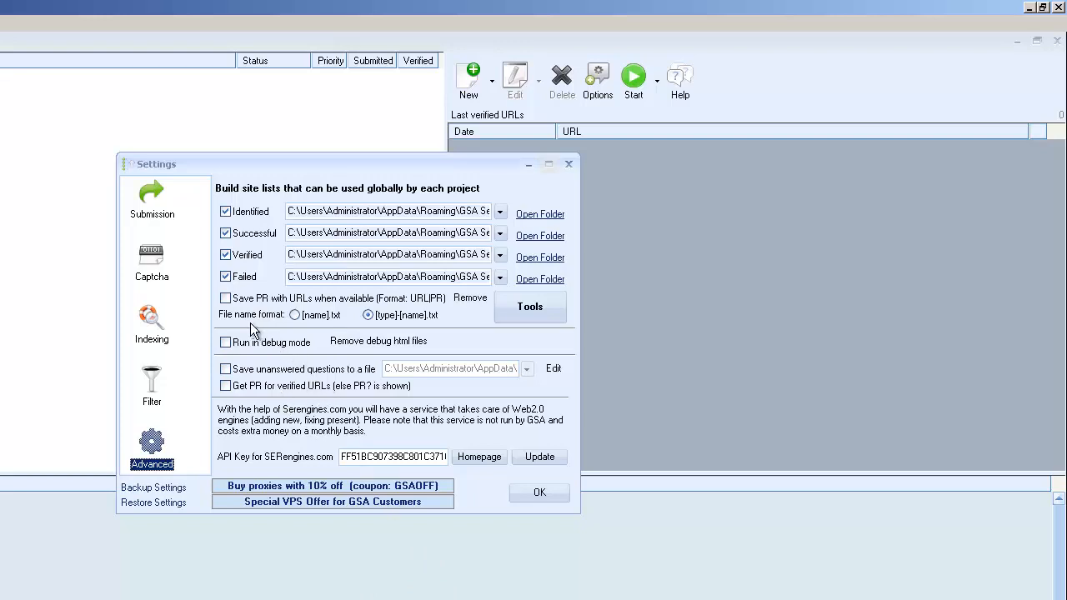
Step: Toggle the Filter option that skips submission for URLs or domains on blacklists on and back off
{"action": "left_click", "coordinate": [152, 389]}
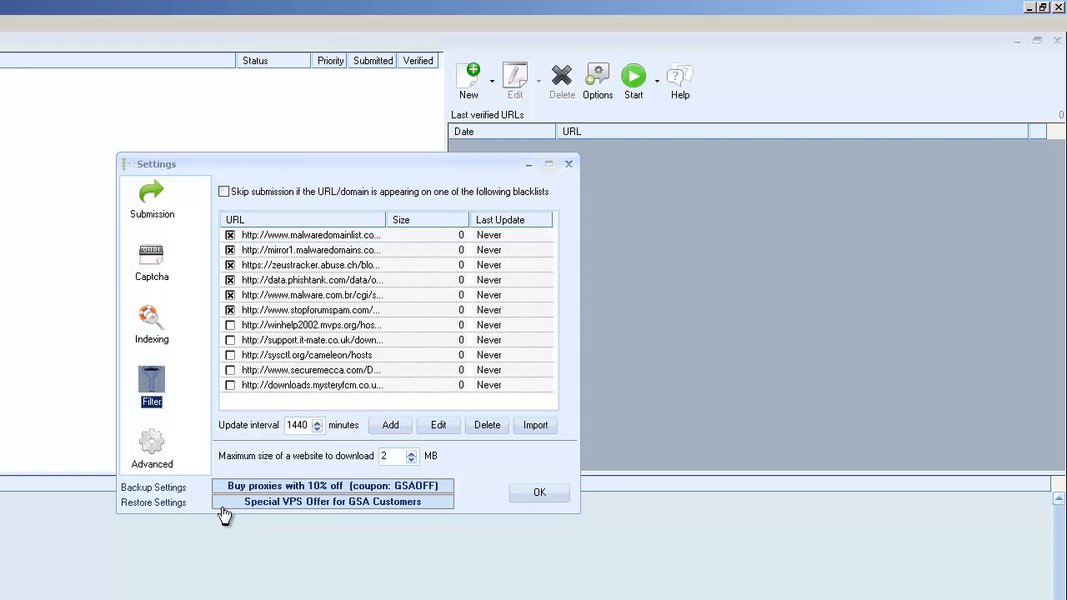
{"action": "left_click", "coordinate": [224, 192]}
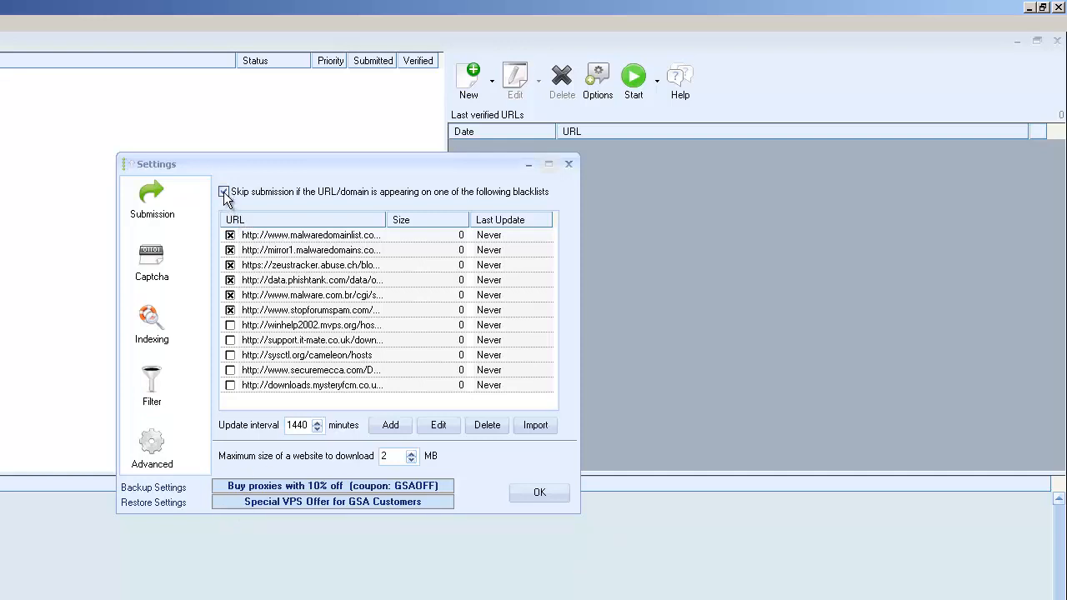
{"action": "left_click", "coordinate": [224, 191]}
{"action": "left_click", "coordinate": [225, 192]}
{"action": "left_click", "coordinate": [225, 193]}
Step: Open the proxy configuration from the Submission settings and enlarge the Proxy list window
{"action": "left_click", "coordinate": [153, 200]}
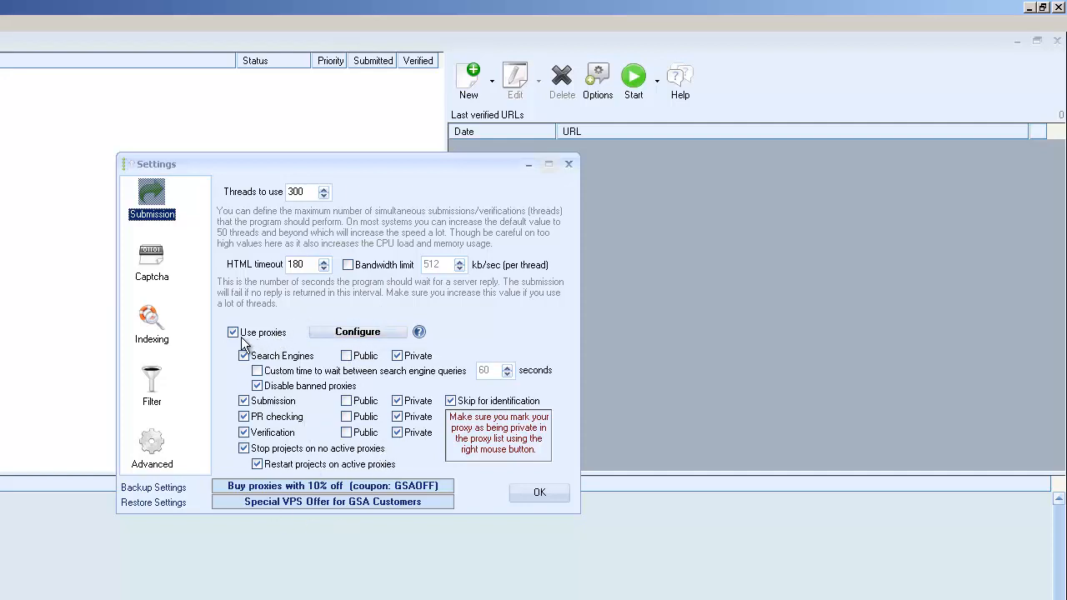
{"action": "left_click", "coordinate": [397, 355]}
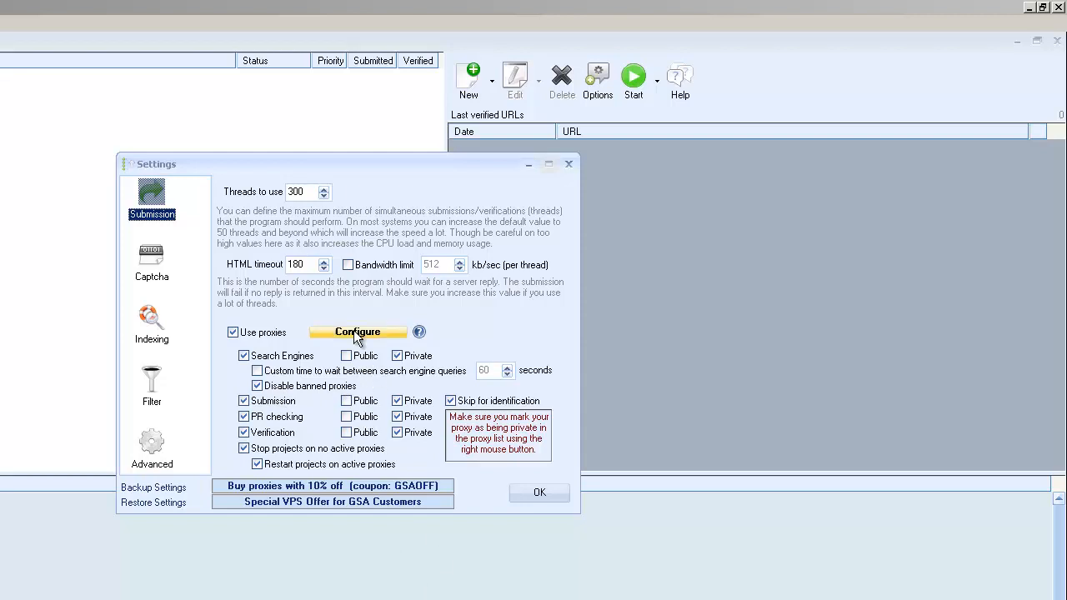
{"action": "left_click", "coordinate": [356, 334]}
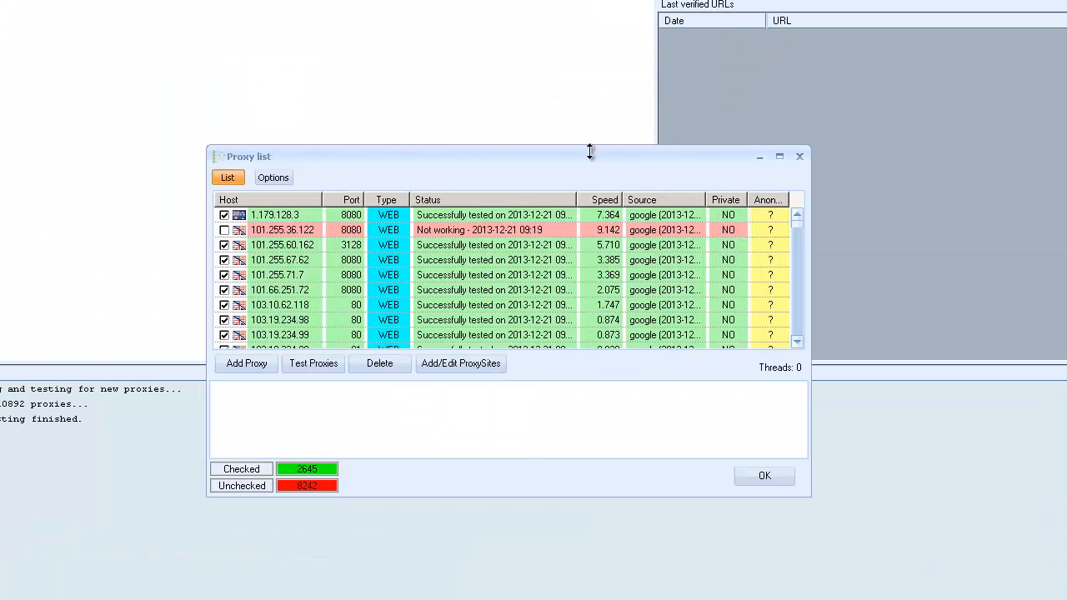
{"action": "left_click_drag", "start_coordinate": [579, 161], "coordinate": [559, 45]}
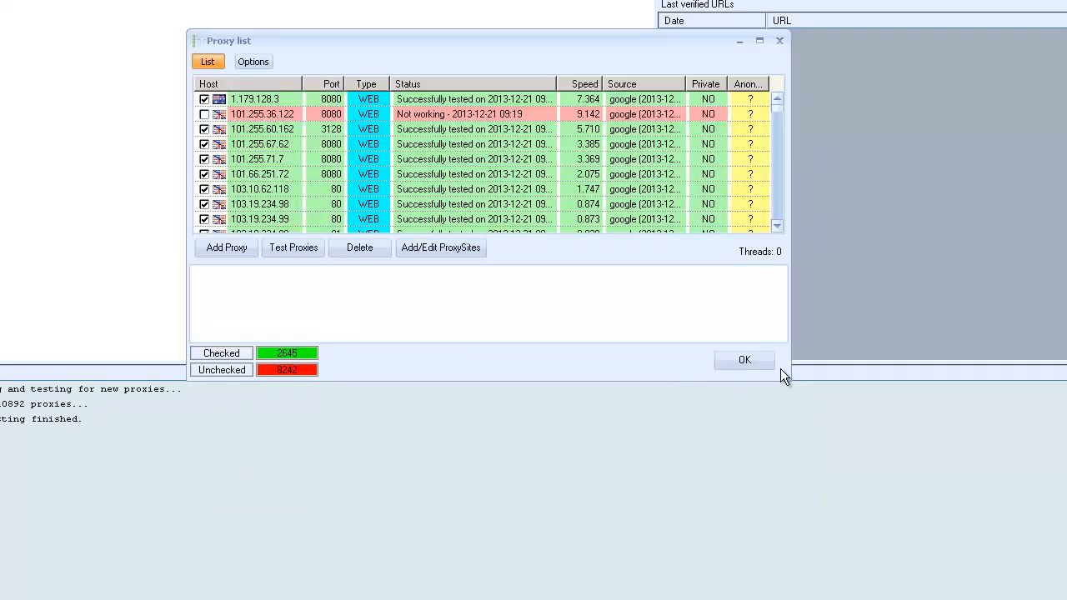
{"action": "left_click_drag", "start_coordinate": [788, 380], "coordinate": [929, 587]}
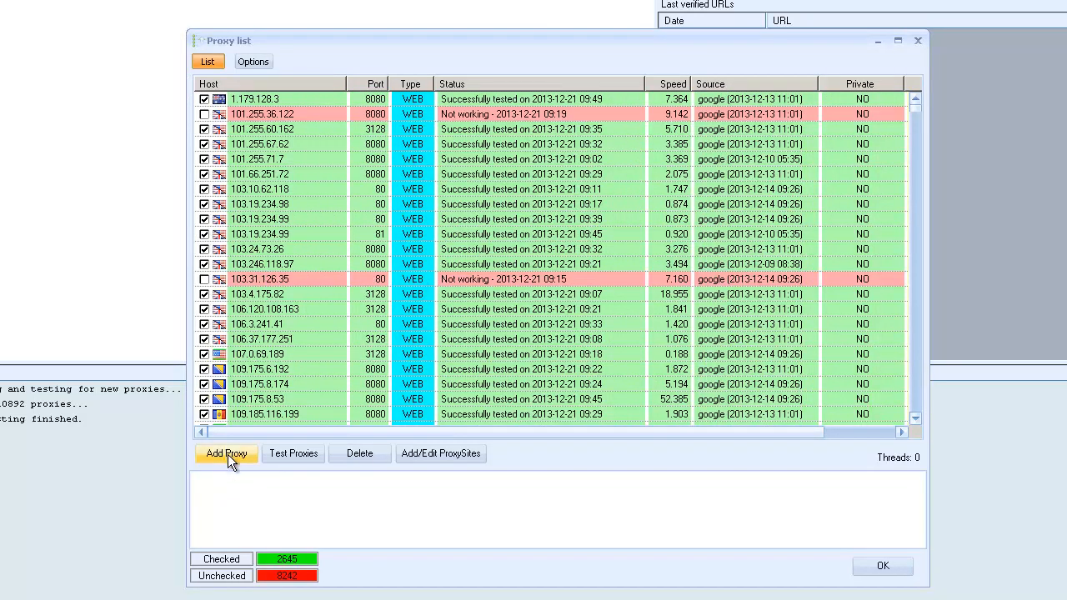
Step: Check the available ways to add or import proxies and look through the proxy list to its end
{"action": "left_click", "coordinate": [229, 458]}
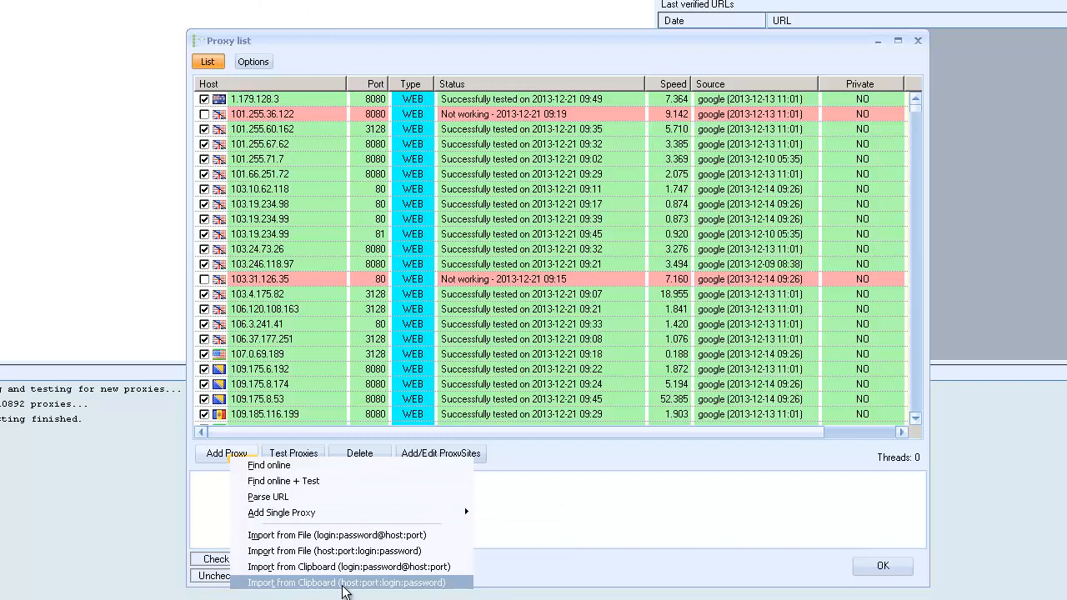
{"action": "left_click", "coordinate": [724, 494]}
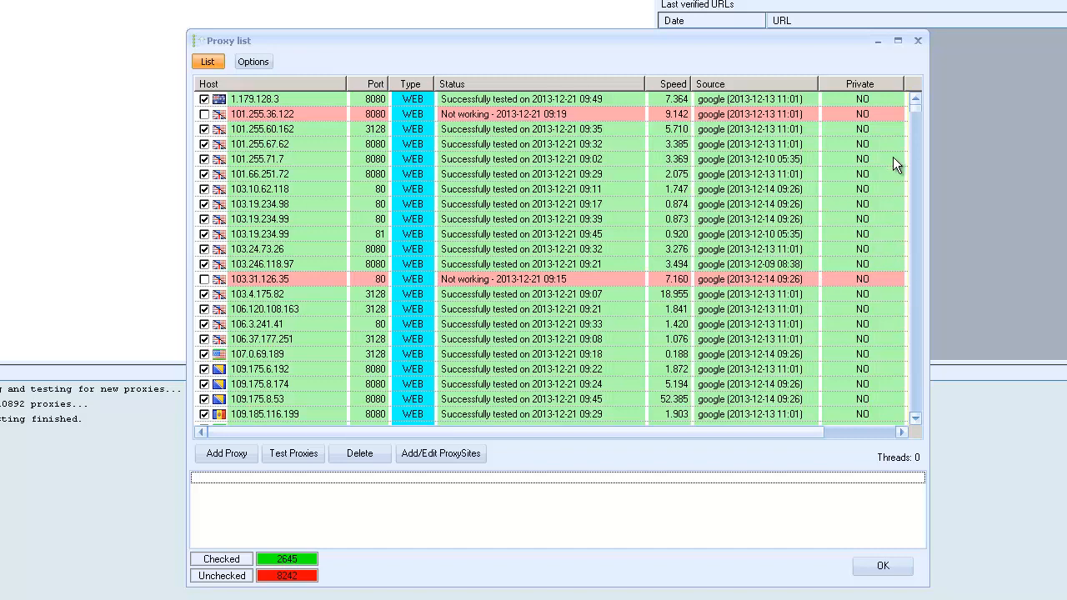
{"action": "left_click_drag", "start_coordinate": [918, 108], "coordinate": [919, 443]}
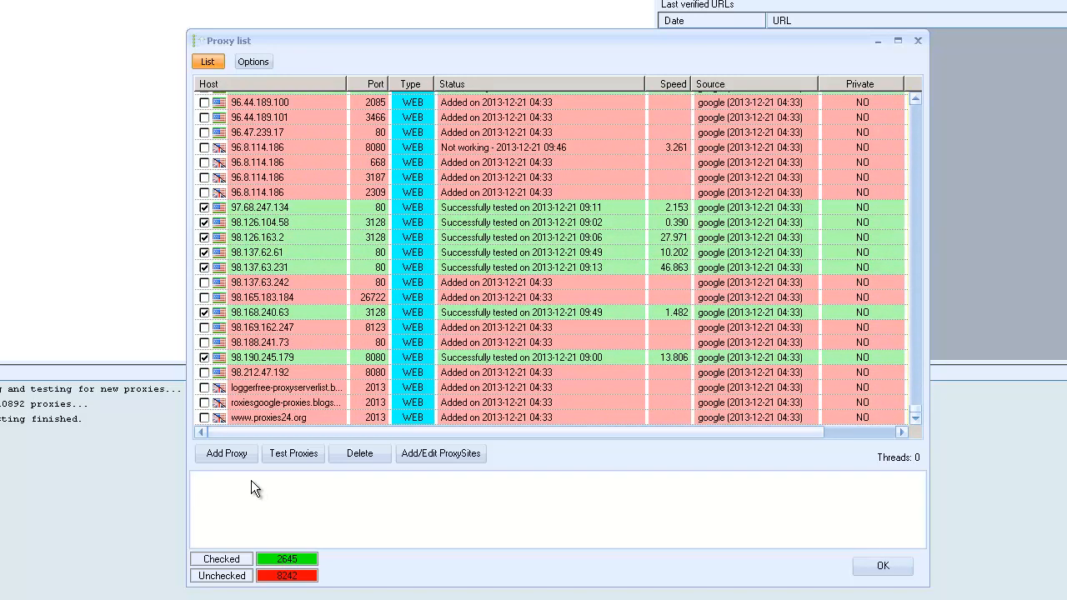
Step: In the proxy options, toggle the automatic search and switch proxy testing to only newly added and back to All (good/bad)
{"action": "left_click", "coordinate": [253, 62]}
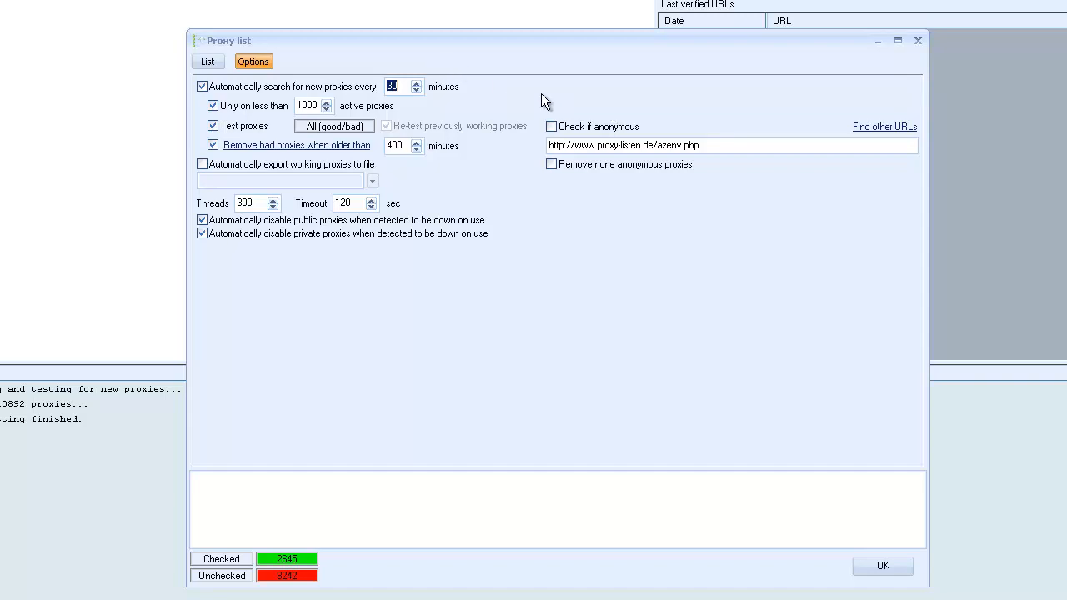
{"action": "left_click", "coordinate": [202, 87]}
{"action": "left_click", "coordinate": [204, 87]}
{"action": "left_click", "coordinate": [310, 106]}
{"action": "left_click_drag", "start_coordinate": [259, 99], "coordinate": [259, 102]}
{"action": "left_click", "coordinate": [341, 134]}
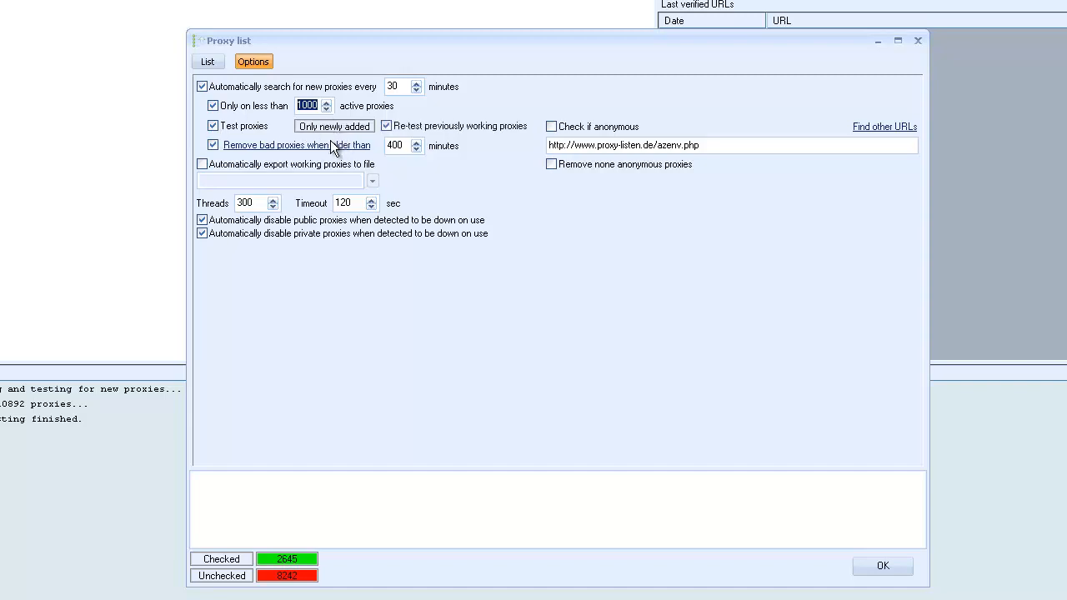
{"action": "left_click", "coordinate": [332, 135]}
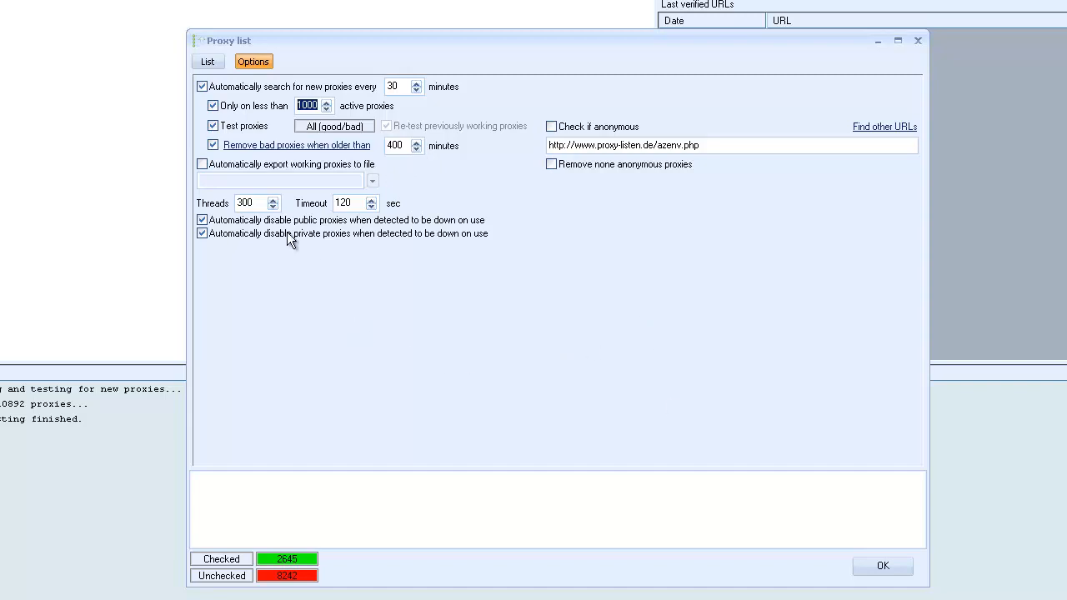
Step: Review the Threads and Timeout values in the proxy options
{"action": "left_click", "coordinate": [252, 203]}
{"action": "left_click_drag", "start_coordinate": [253, 205], "coordinate": [206, 201]}
{"action": "left_click", "coordinate": [257, 202]}
{"action": "left_click_drag", "start_coordinate": [257, 203], "coordinate": [231, 203]}
{"action": "left_click_drag", "start_coordinate": [355, 203], "coordinate": [334, 202]}
Step: Delete all unchecked/not working proxies from the proxy list and check the remaining entries
{"action": "left_click", "coordinate": [207, 60]}
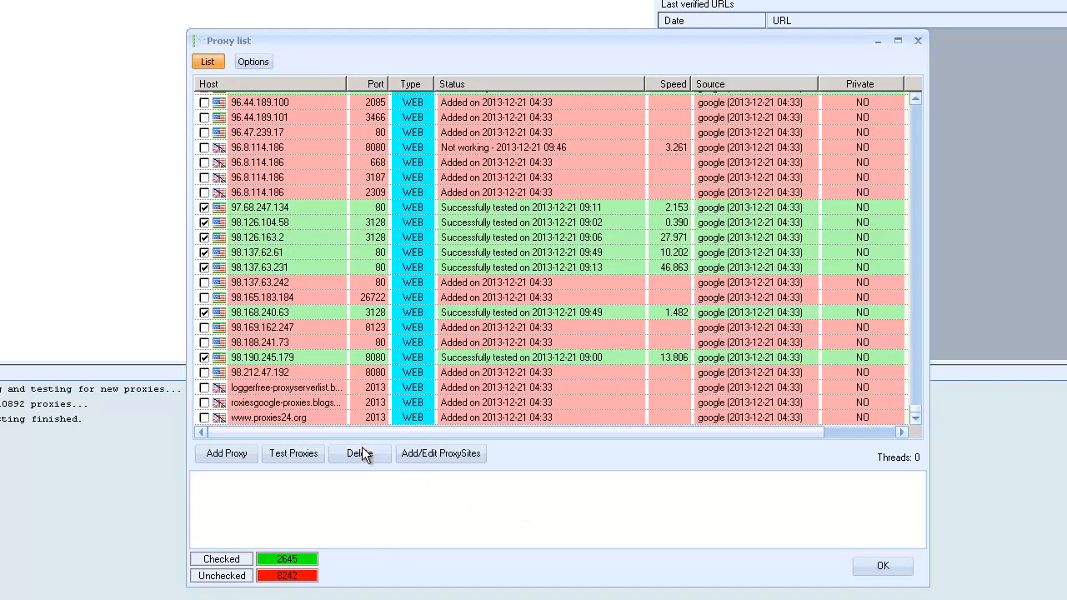
{"action": "left_click", "coordinate": [361, 453]}
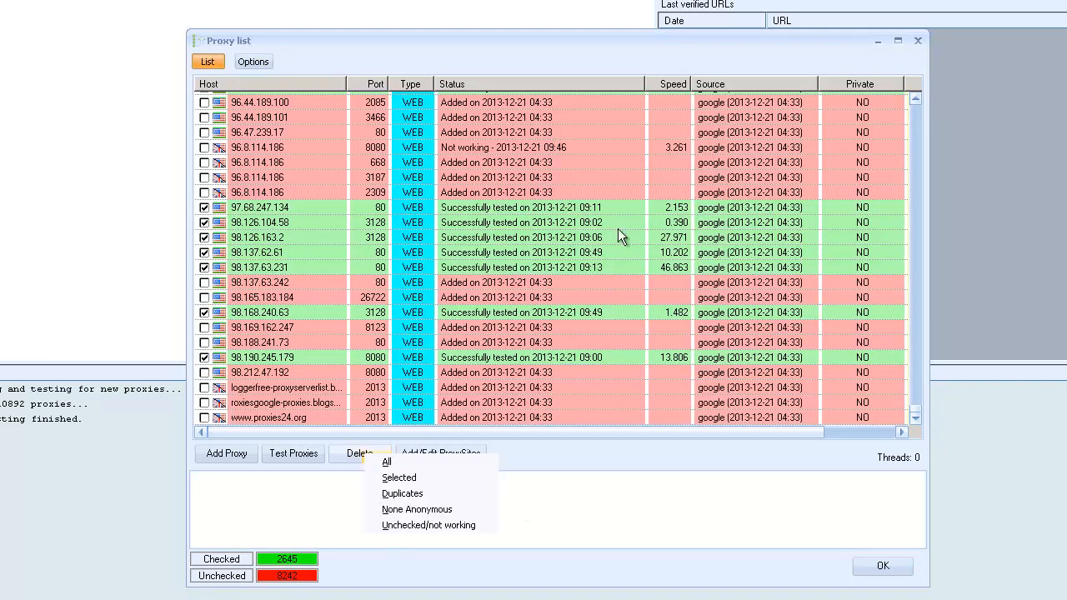
{"action": "left_click", "coordinate": [917, 408]}
{"action": "left_click_drag", "start_coordinate": [917, 407], "coordinate": [911, 460]}
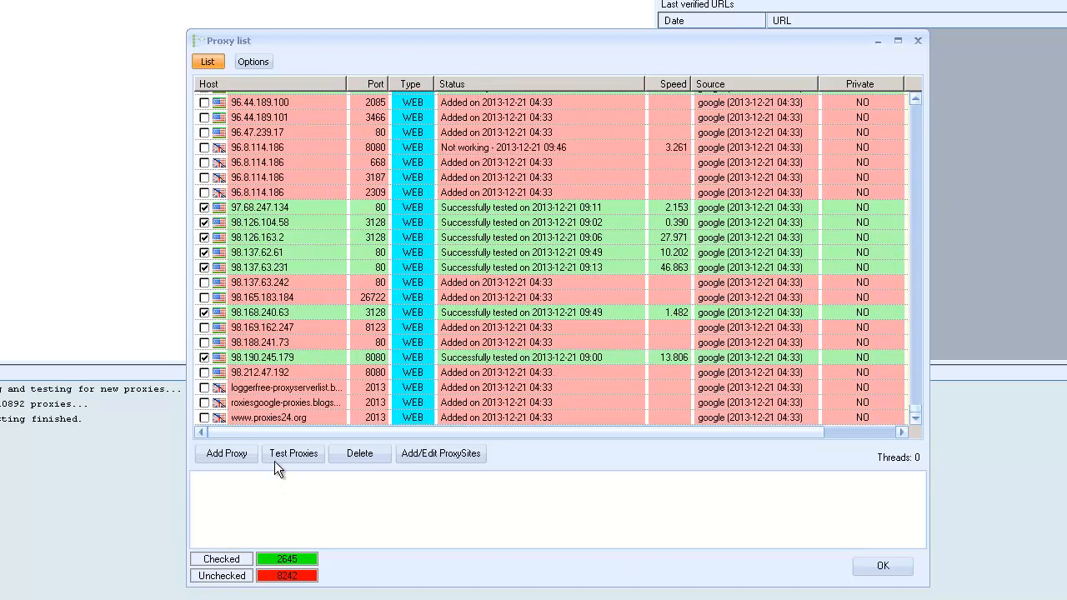
{"action": "left_click", "coordinate": [359, 457]}
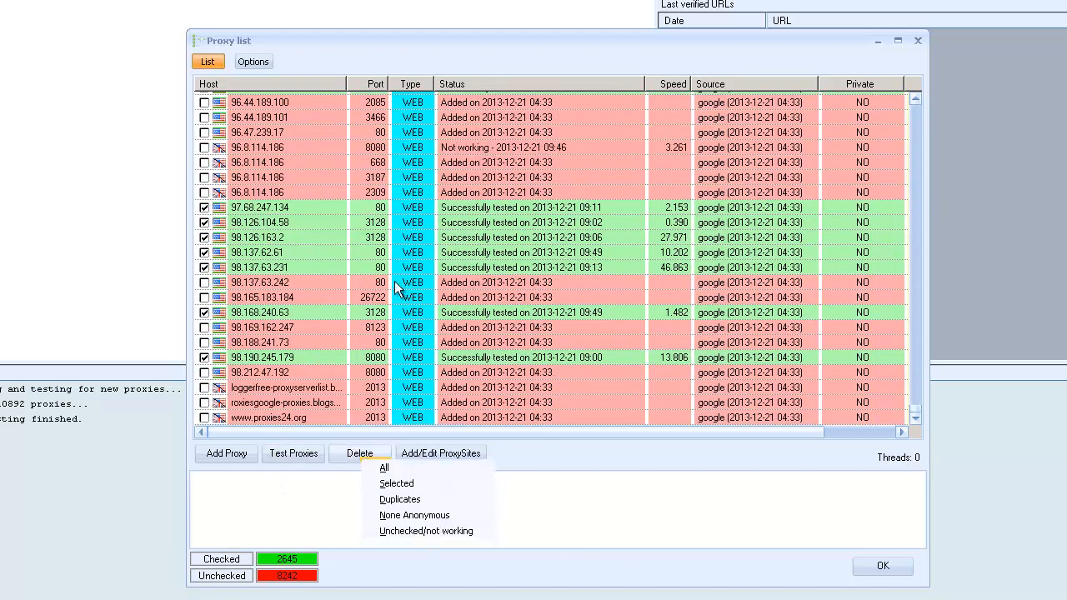
{"action": "left_click", "coordinate": [424, 530]}
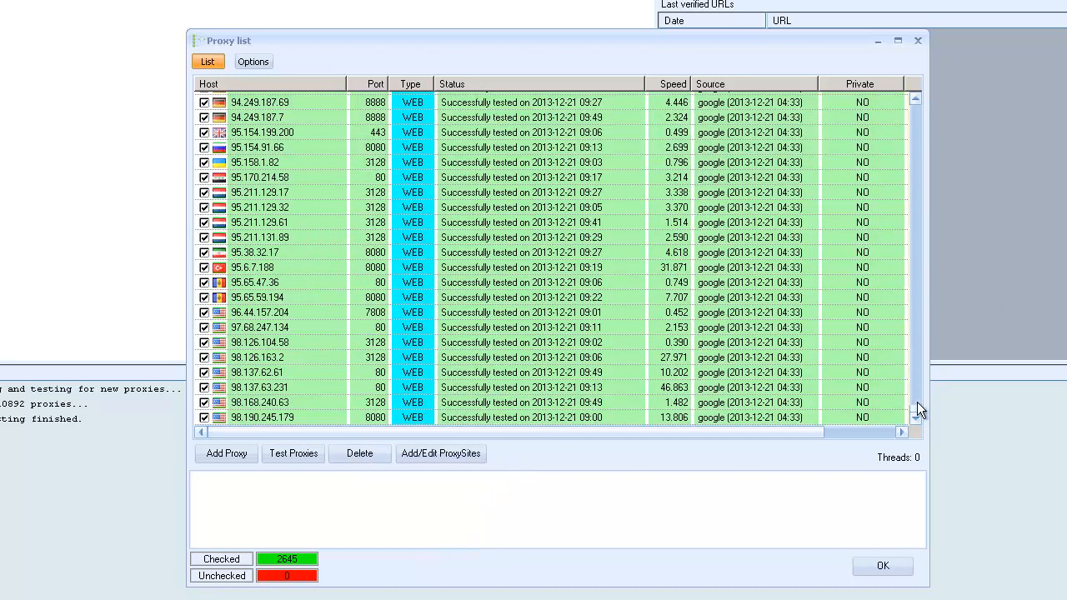
{"action": "left_click_drag", "start_coordinate": [916, 404], "coordinate": [940, 419]}
Step: Confirm the proxy list and allow public proxies for PR checking and verification in the Submission settings
{"action": "left_click", "coordinate": [883, 570]}
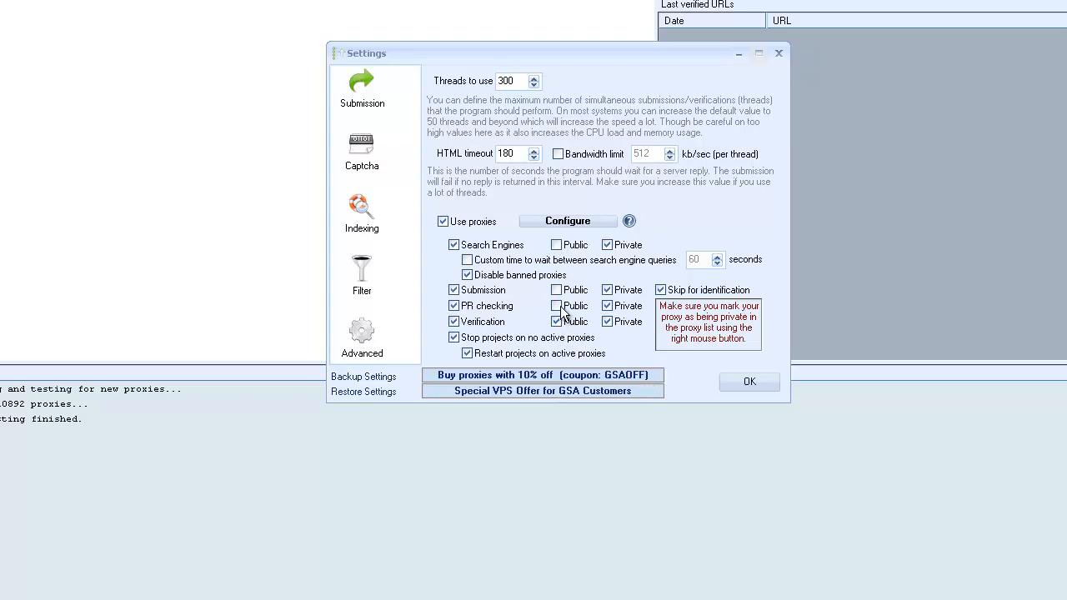
{"action": "left_click", "coordinate": [556, 305]}
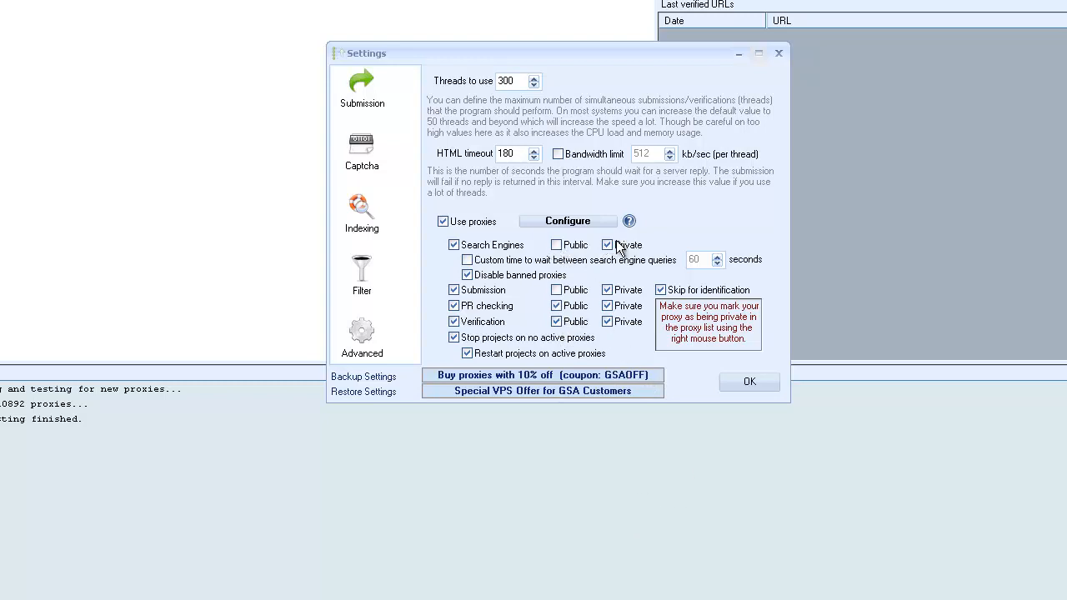